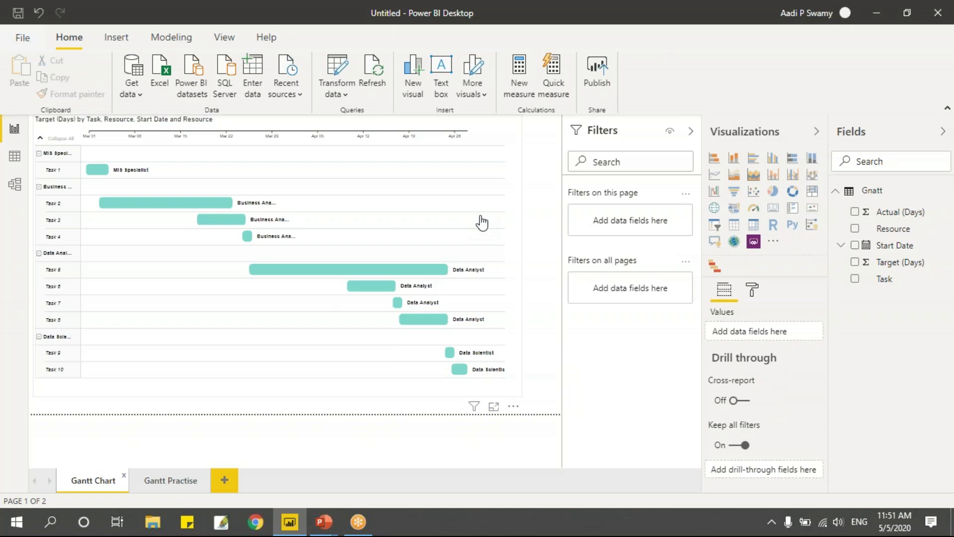
Select the existing Gantt chart to review its fields, then go to the Gantt Practise page.
left_click(520, 186)
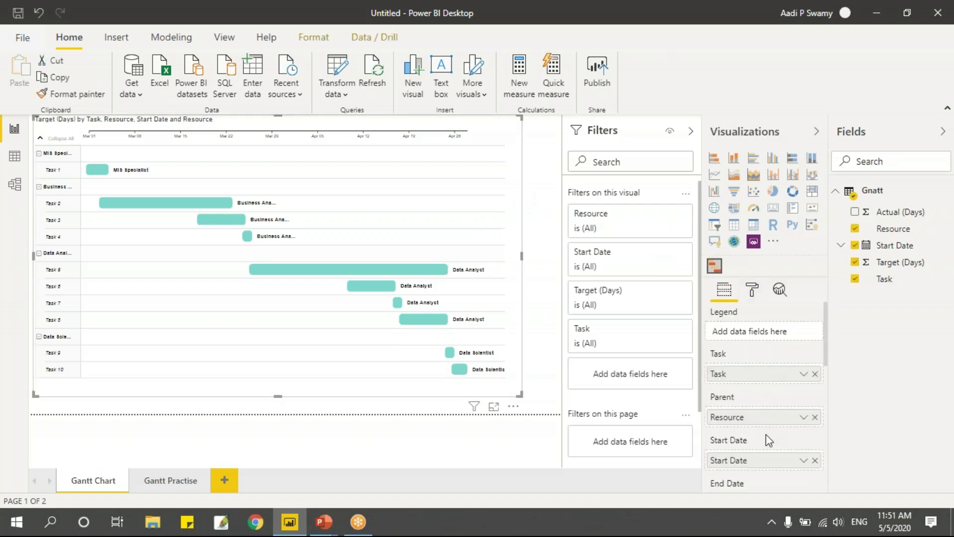
scroll(768, 440, "down", 2)
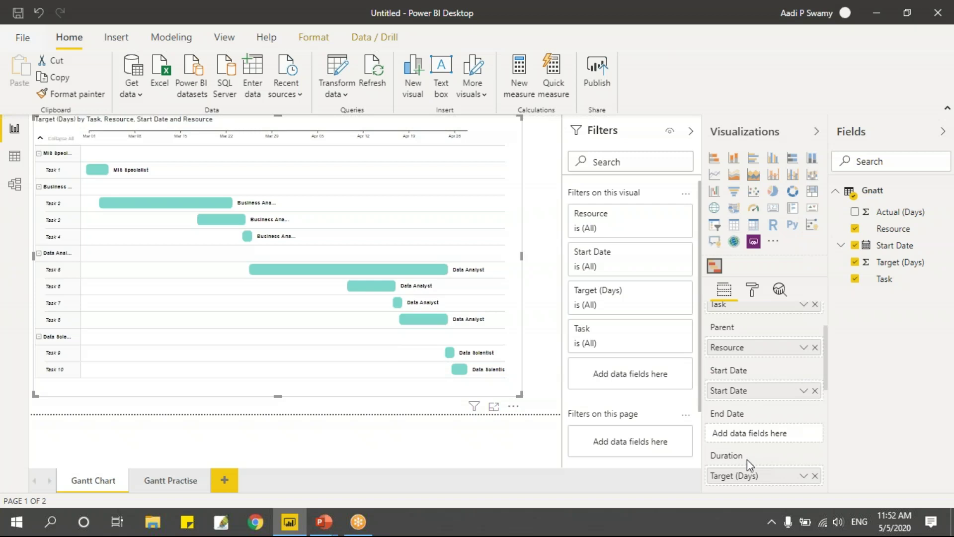
left_click(163, 485)
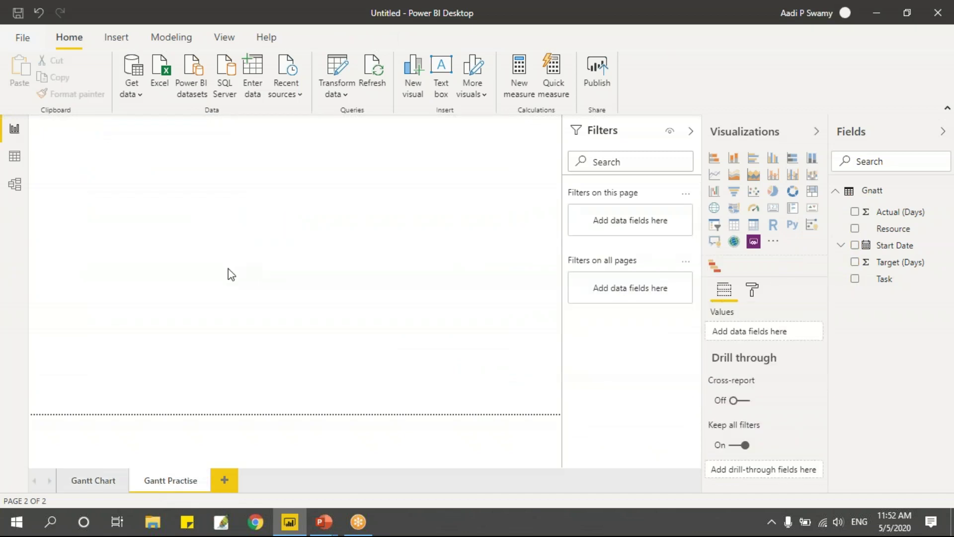
left_click(136, 95)
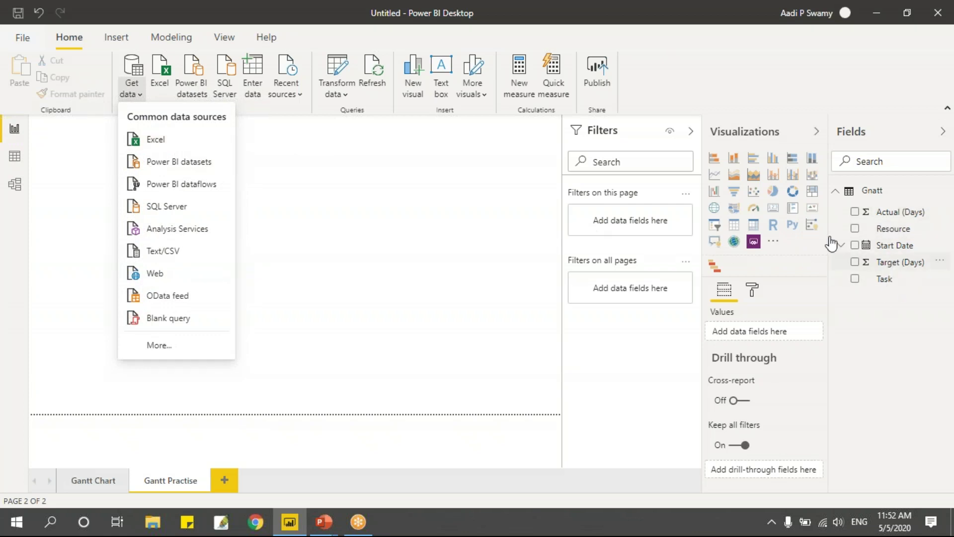
left_click(434, 205)
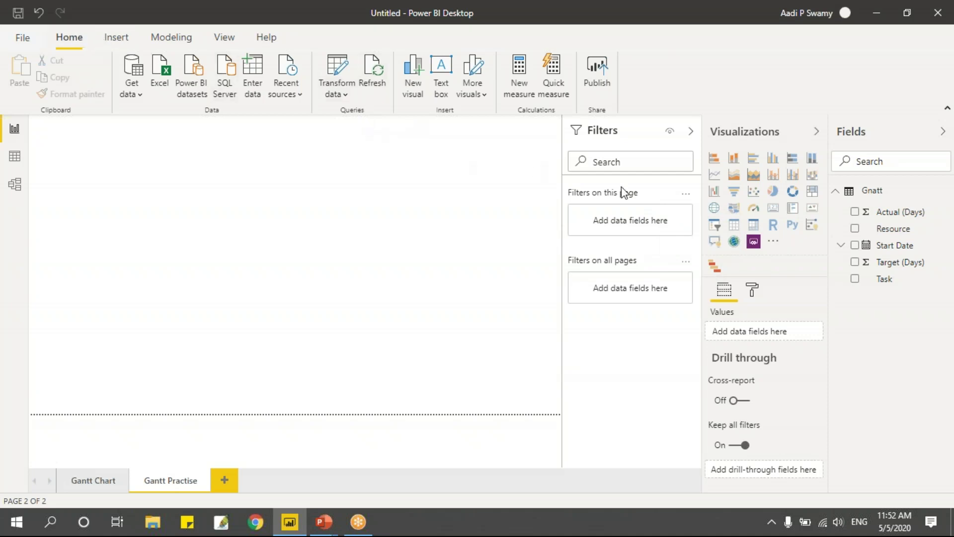
left_click(481, 94)
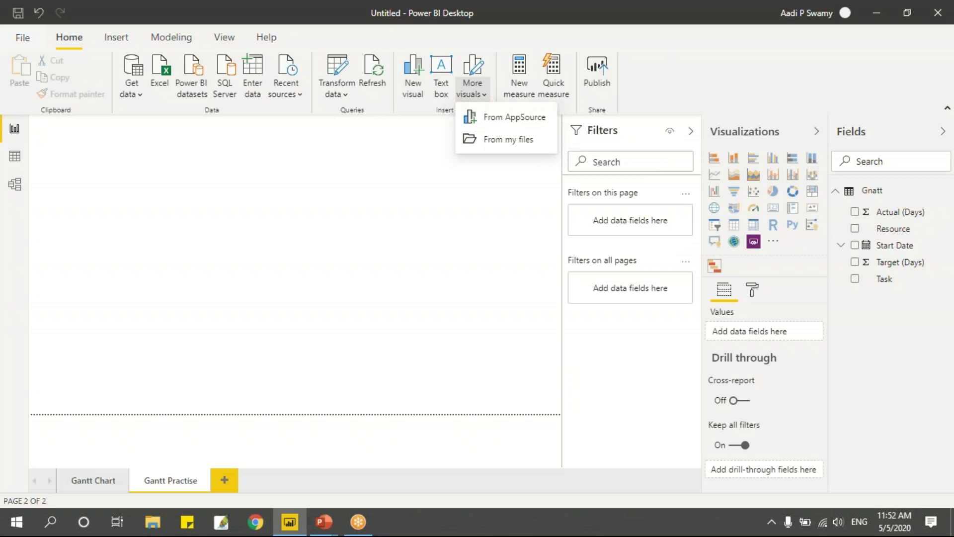
left_click(461, 253)
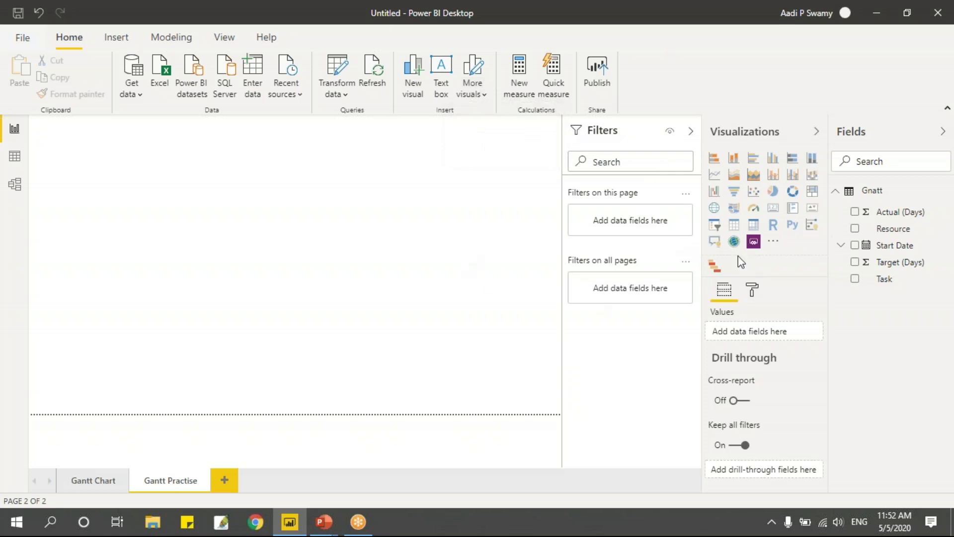
left_click(476, 102)
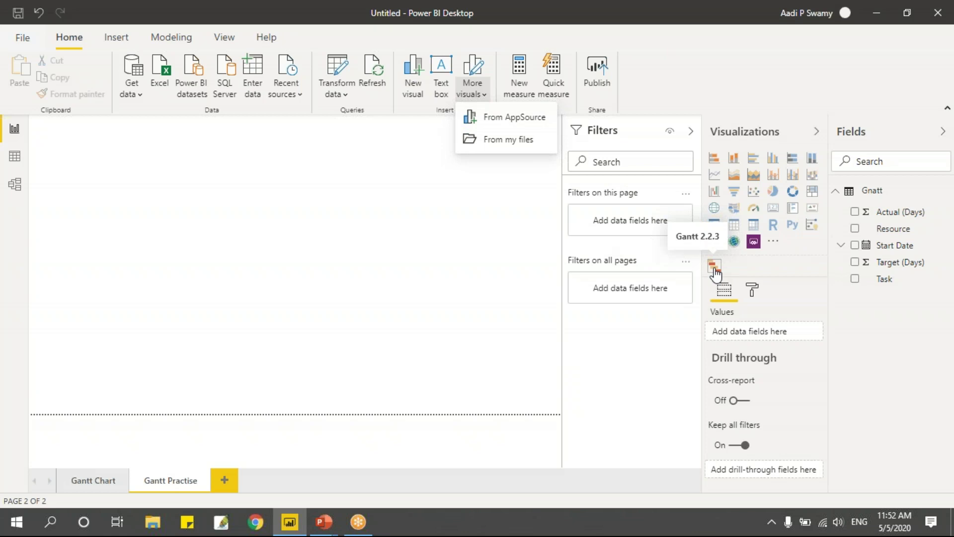
left_click(576, 288)
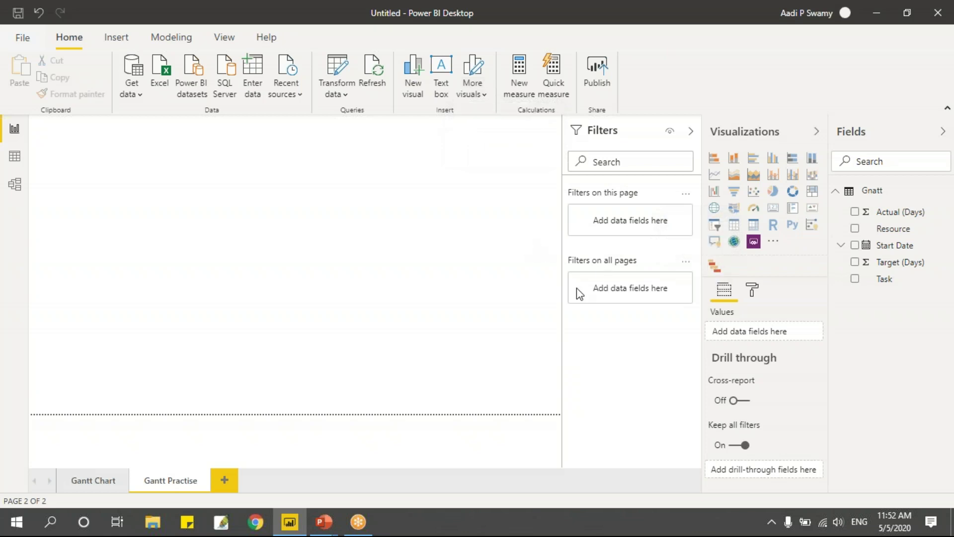
Add a Gantt visual, enlarge it across the page, and put Task in its Task well.
left_click(714, 267)
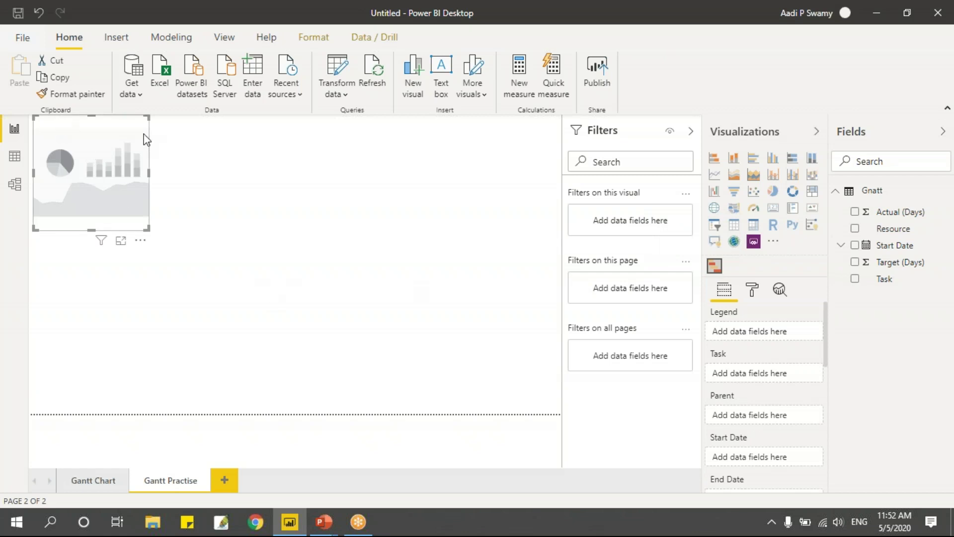
left_click_drag(148, 229, 501, 391)
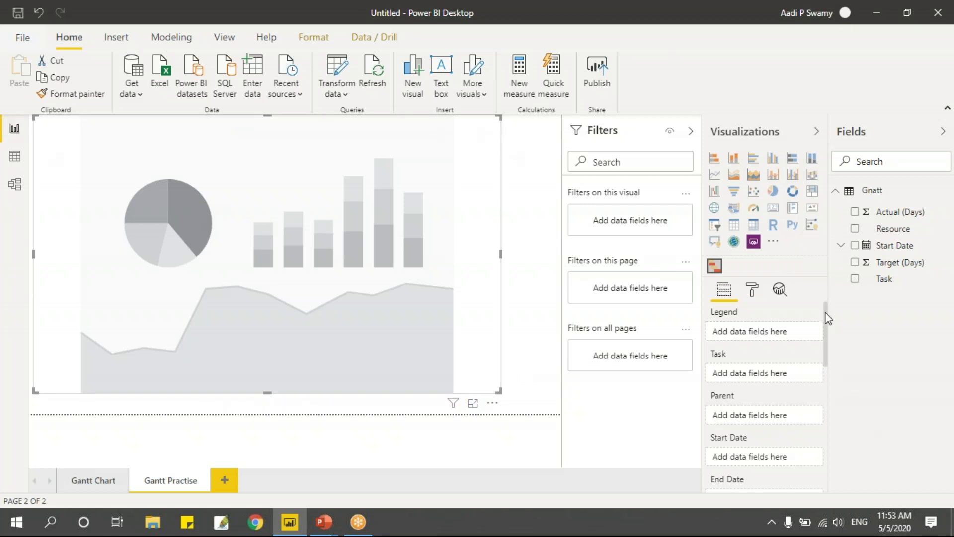
left_click_drag(826, 316, 830, 330)
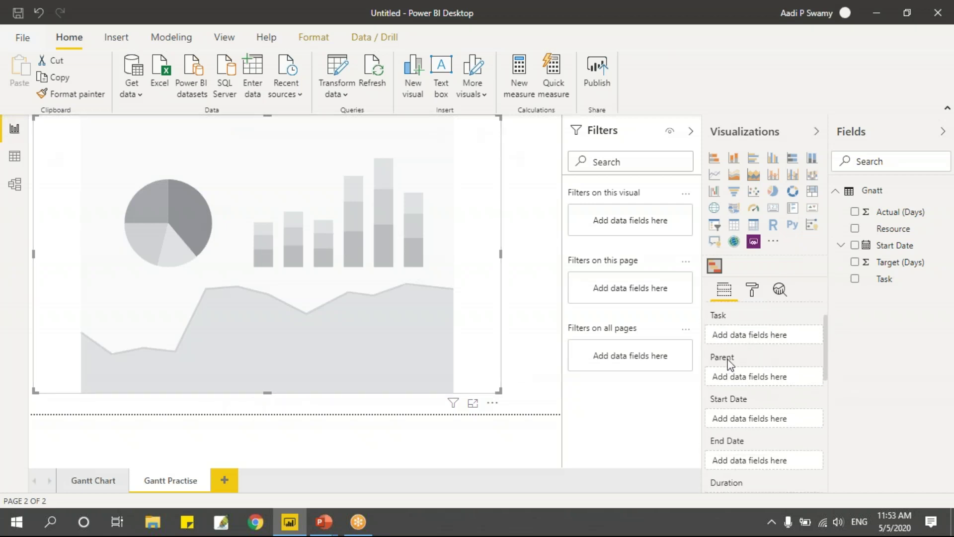
left_click_drag(828, 358, 820, 443)
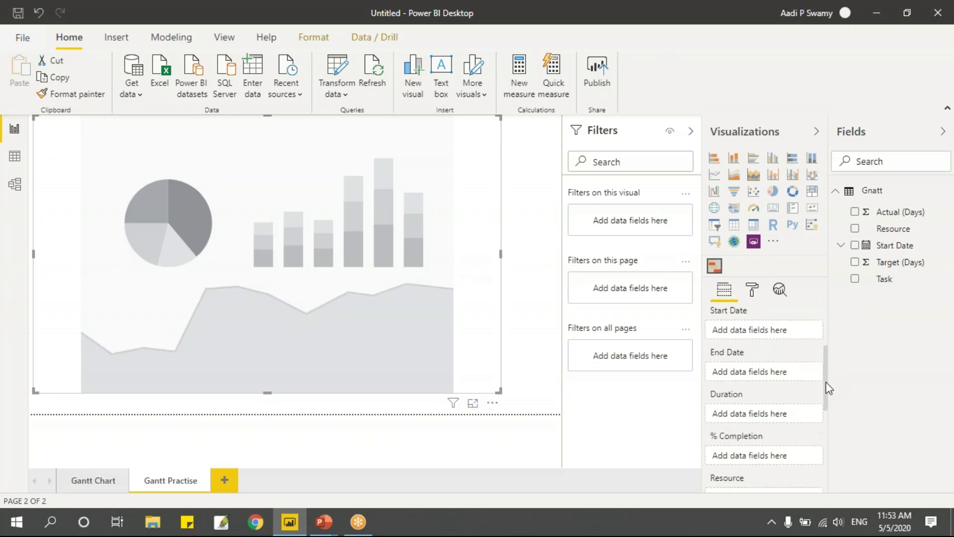
left_click_drag(819, 444, 819, 336)
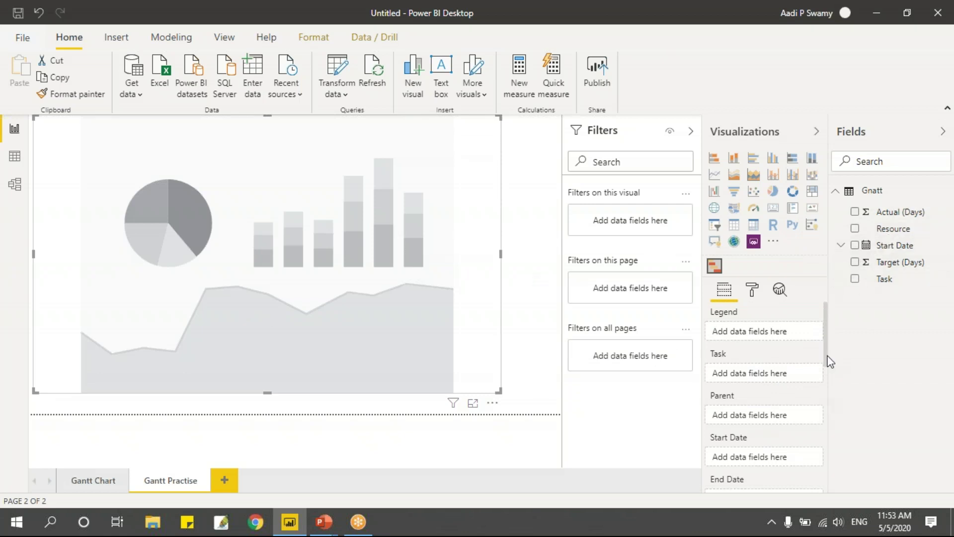
scroll(827, 338, "down", 1)
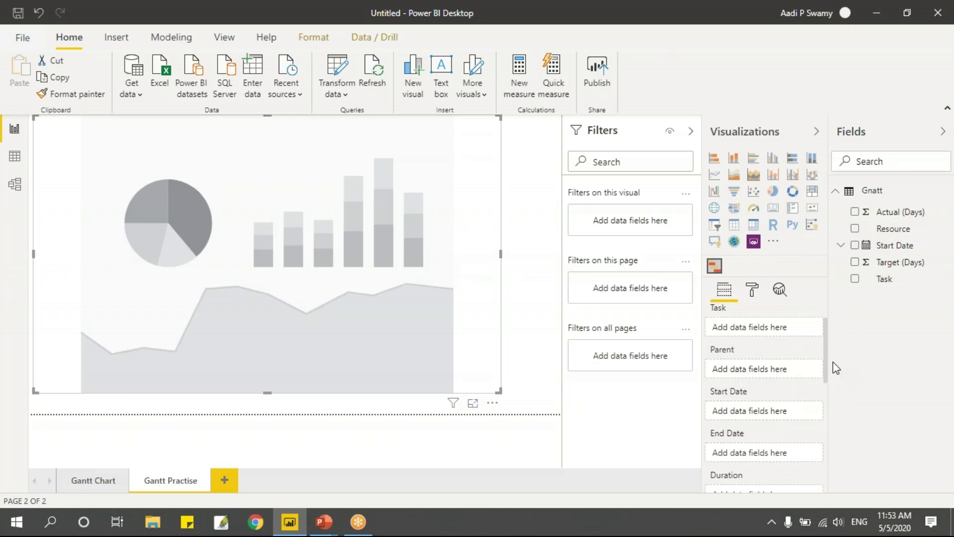
left_click_drag(825, 354, 825, 348)
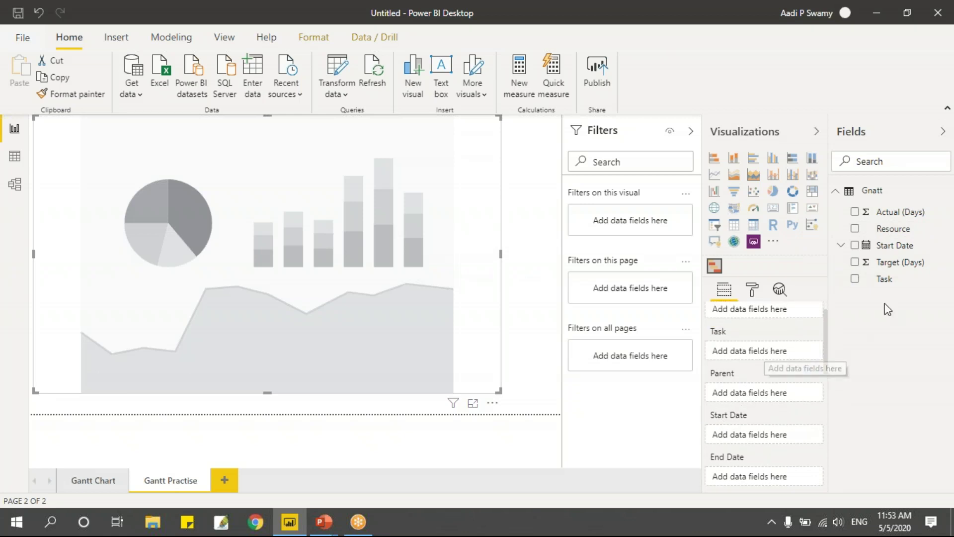
left_click_drag(892, 283, 770, 358)
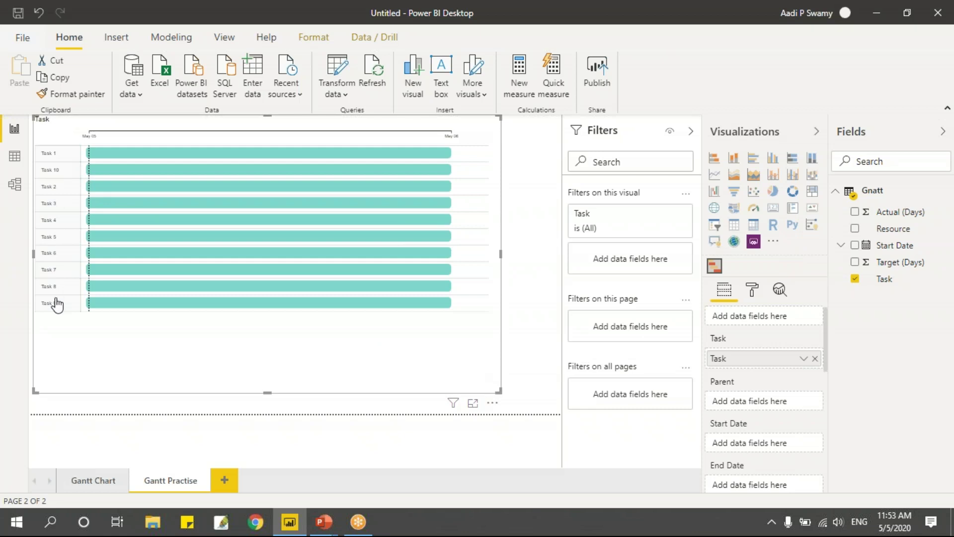
scroll(827, 321, "up", 1)
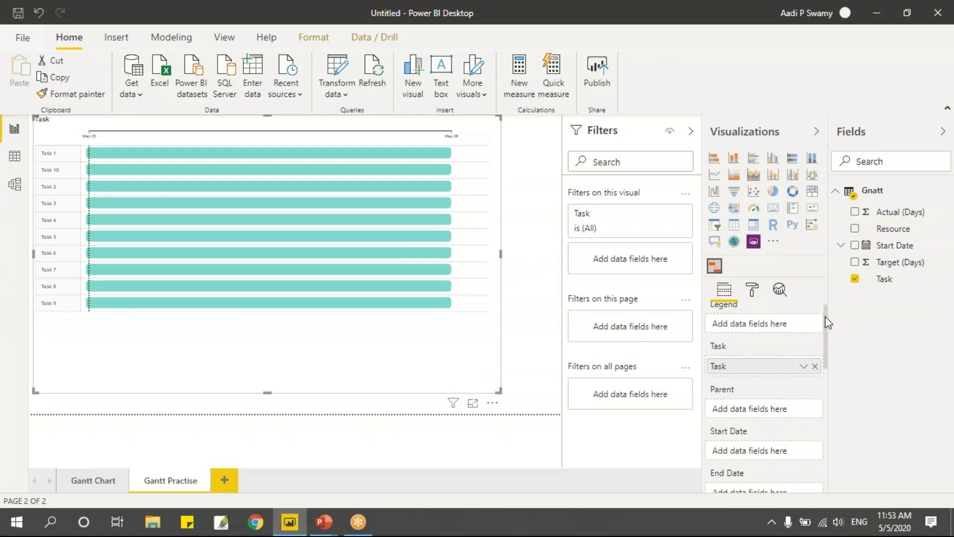
left_click_drag(826, 321, 830, 349)
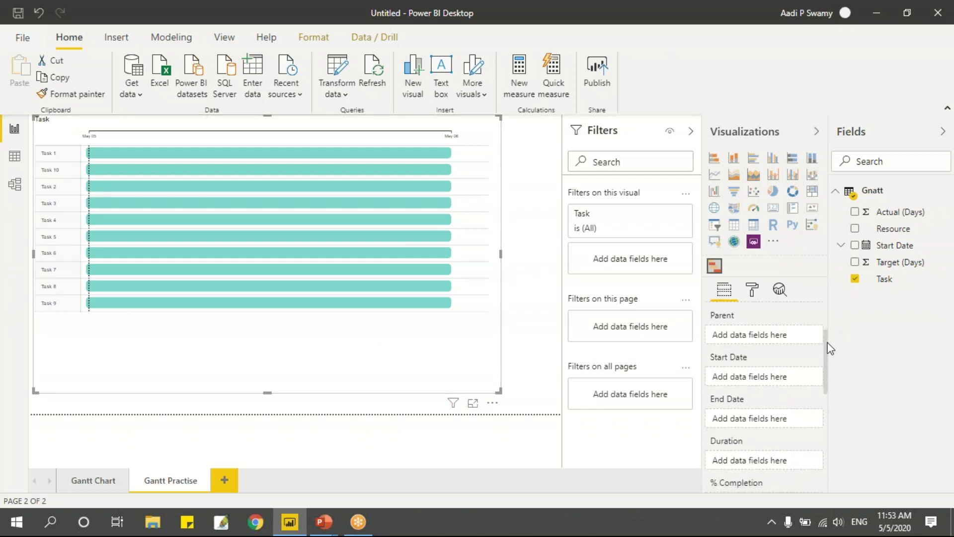
Use Start Date as each task's start date in the Gantt visual.
left_click_drag(893, 251, 761, 383)
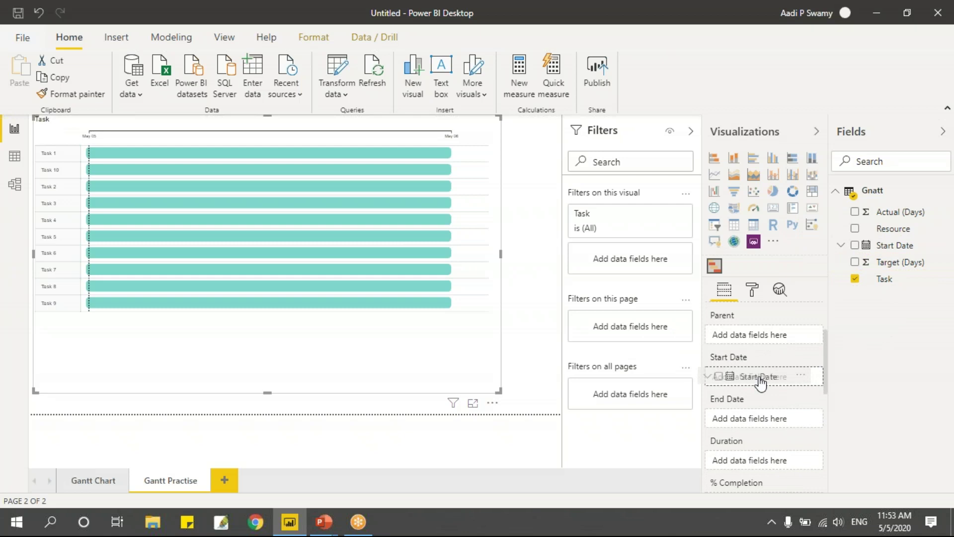
left_click_drag(760, 382, 760, 382)
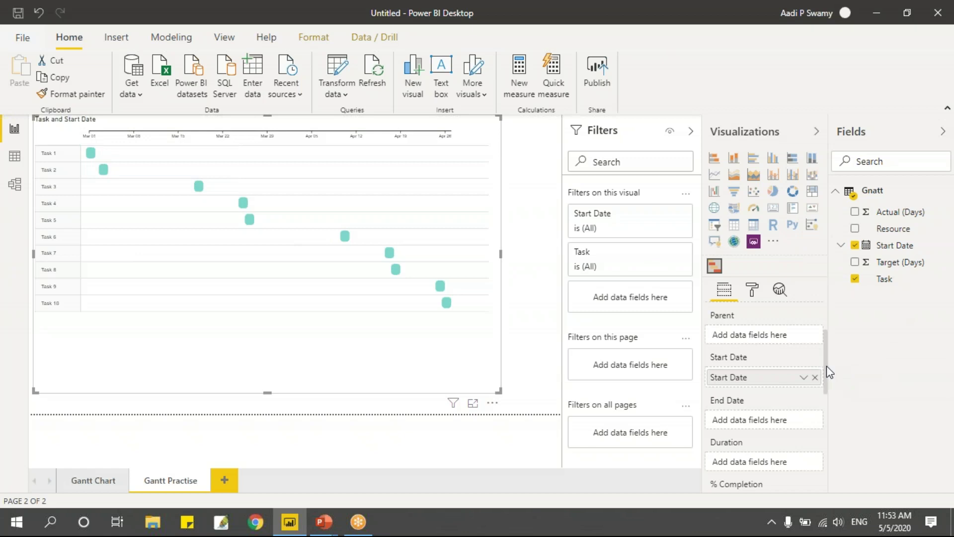
left_click_drag(827, 363, 827, 400)
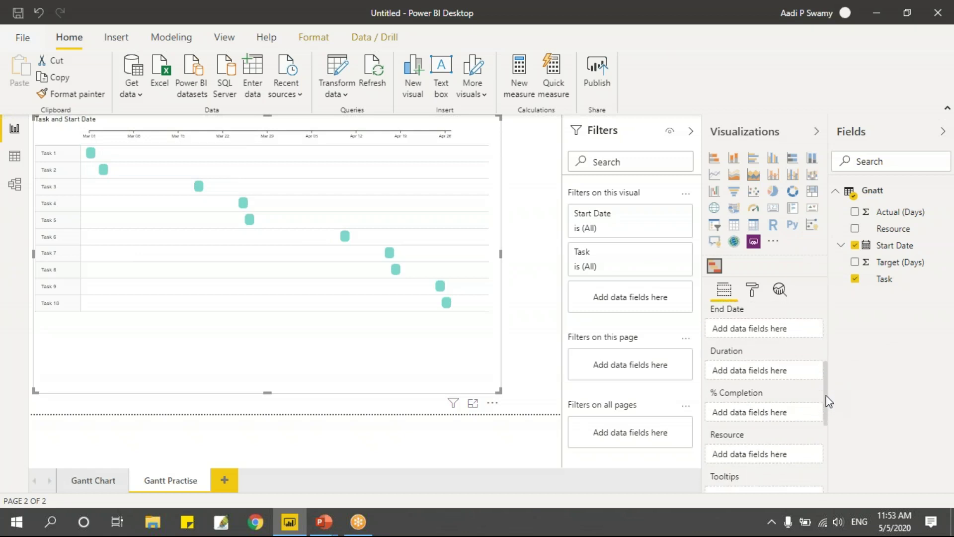
Use Target (Days) as the Gantt's Duration field.
mouse_move(899, 262)
left_click_drag(907, 266, 779, 380)
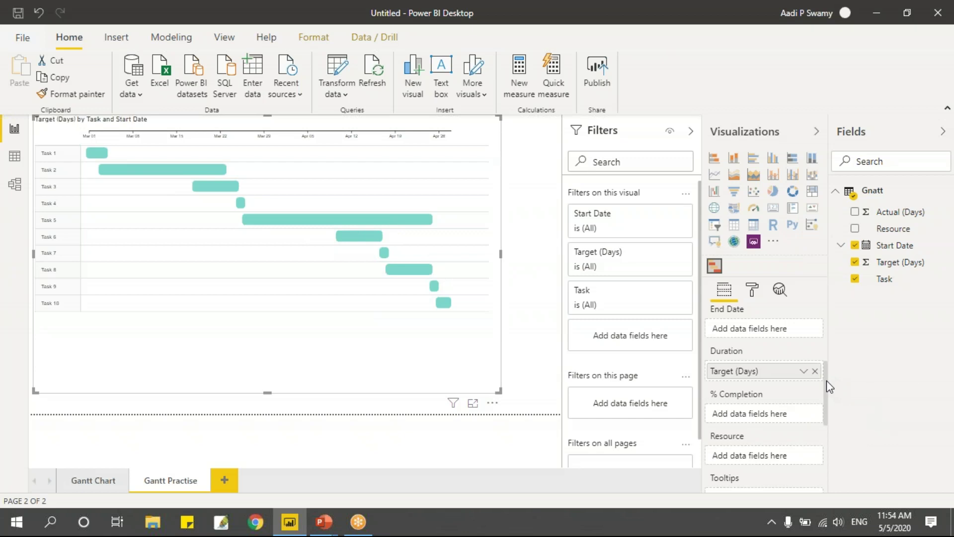
left_click_drag(827, 380, 829, 347)
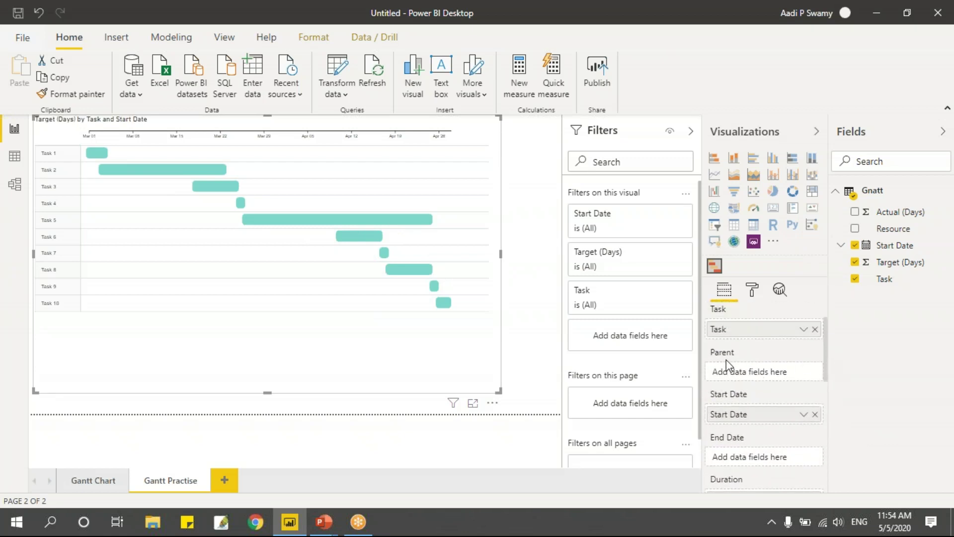
Add Resource as the Gantt's Parent and collapse the four resource groups.
mouse_move(893, 228)
left_click_drag(896, 235, 767, 379)
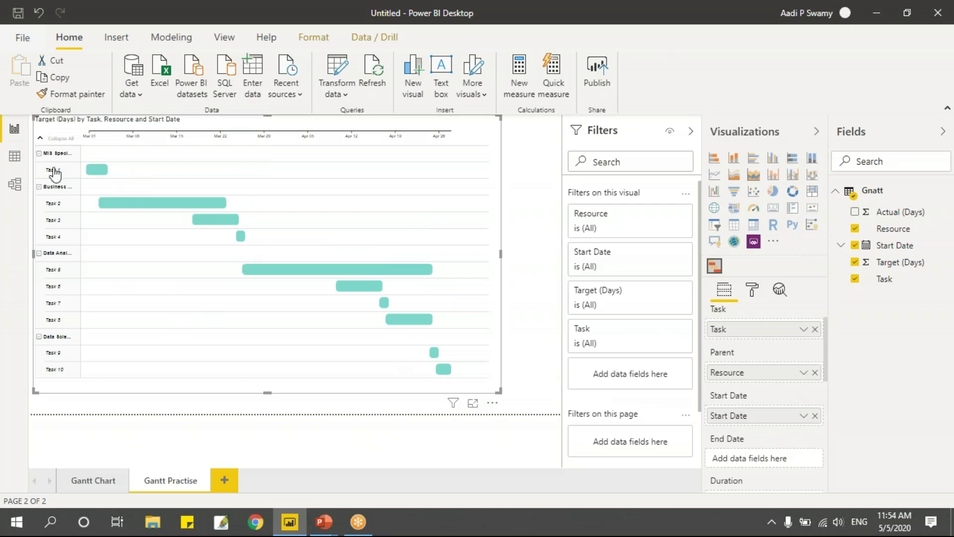
left_click(39, 153)
left_click(39, 170)
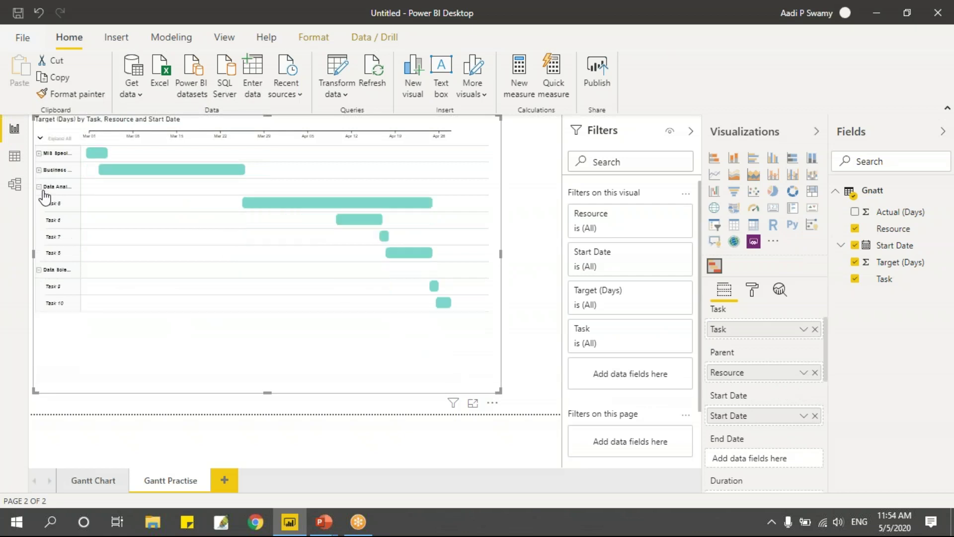
left_click(40, 186)
left_click(39, 203)
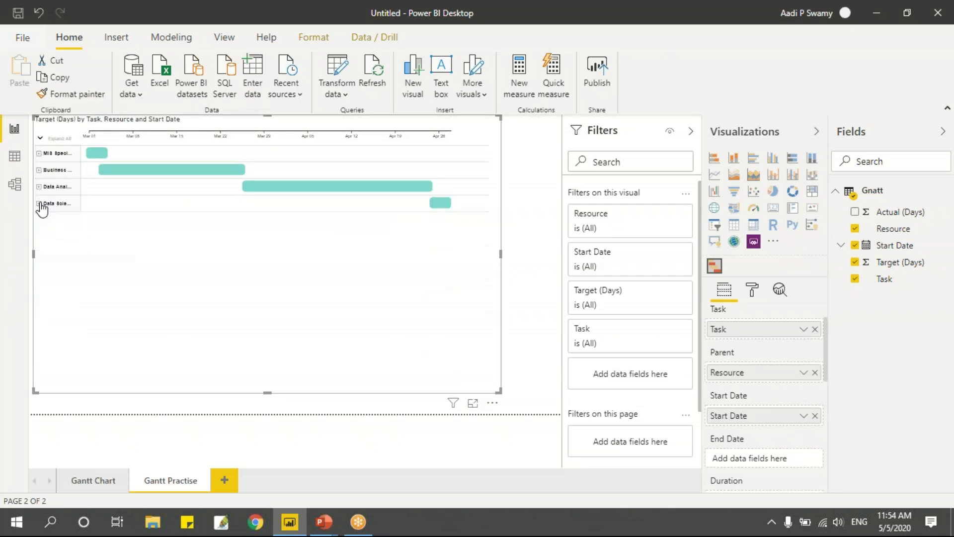
Expand all four resource groups again.
left_click(39, 203)
left_click(39, 187)
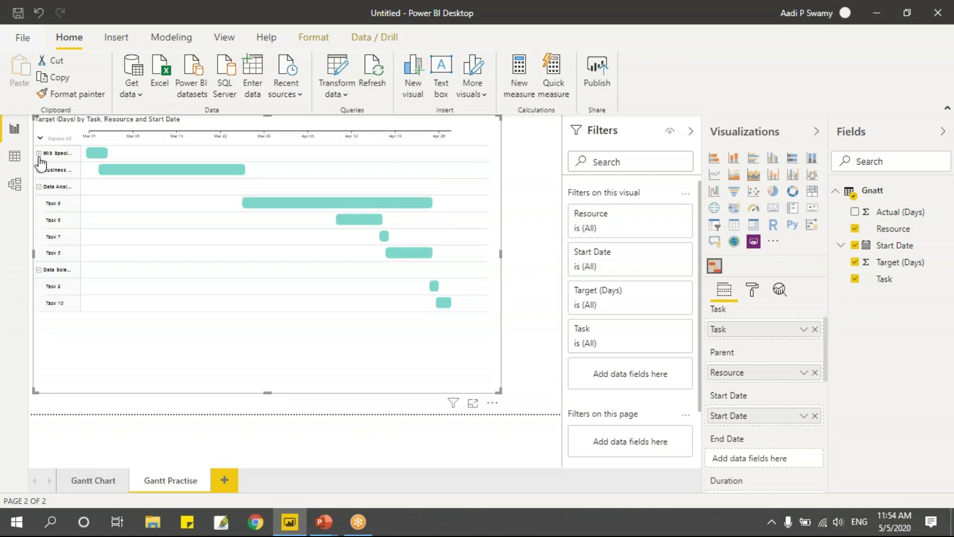
left_click(39, 153)
left_click(39, 187)
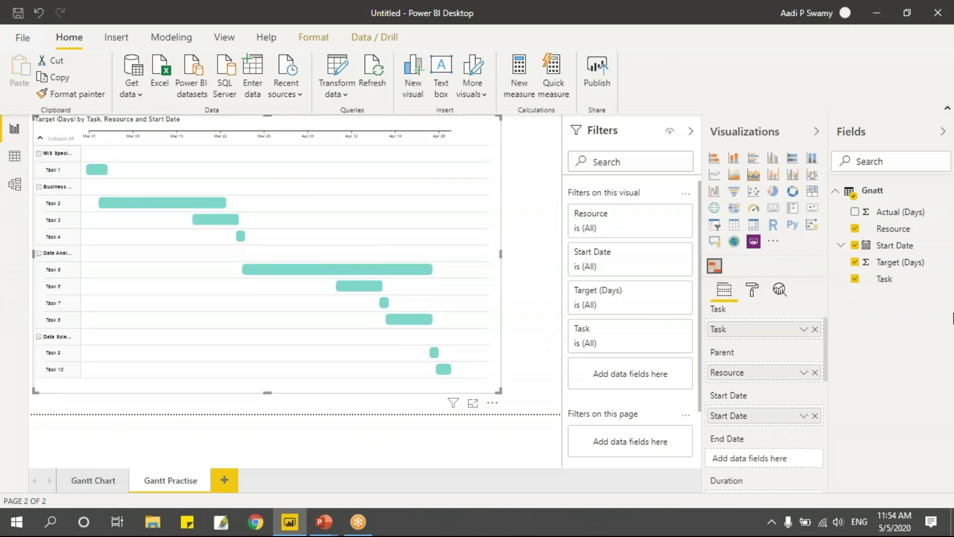
scroll(825, 351, "up", 1)
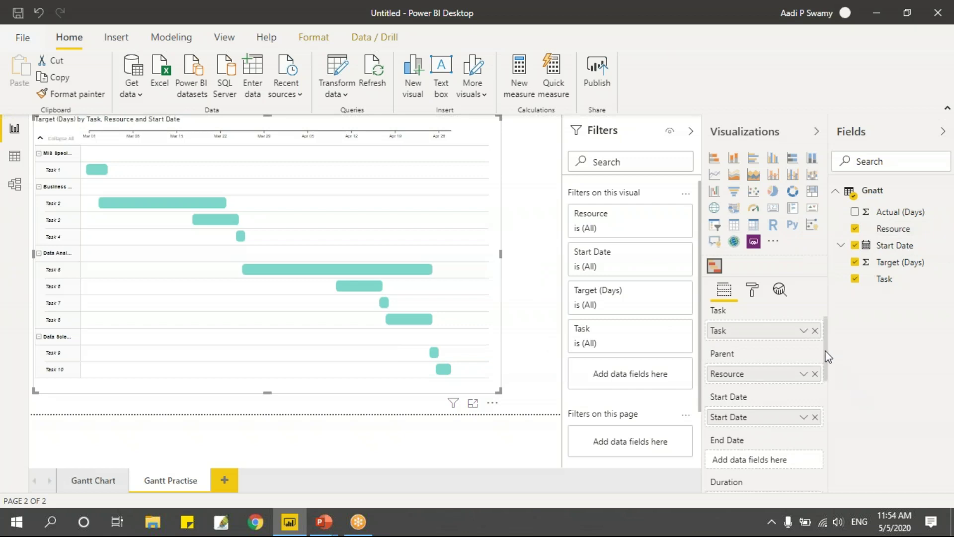
left_click_drag(825, 351, 831, 422)
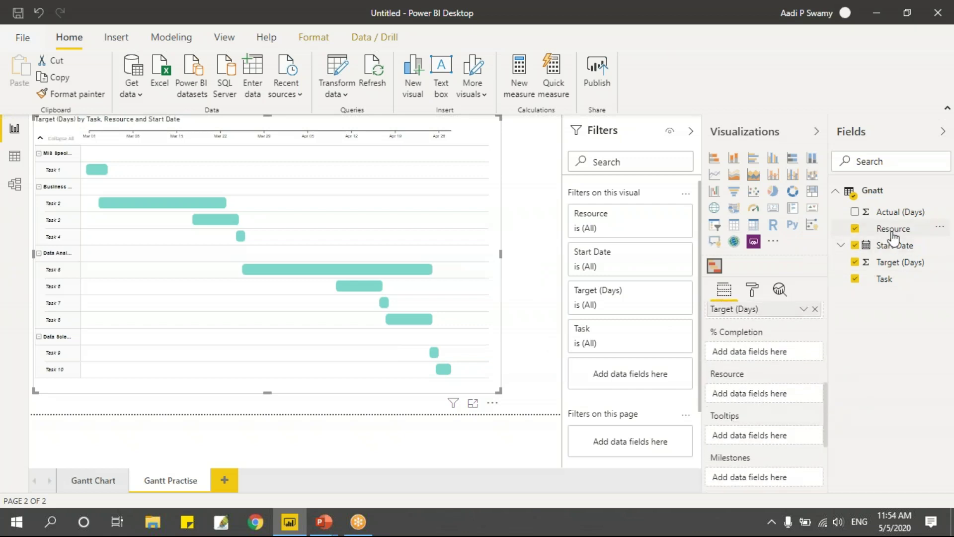
Label the Gantt bars with Resource and show the options for importing more visuals.
left_click_drag(893, 236, 772, 400)
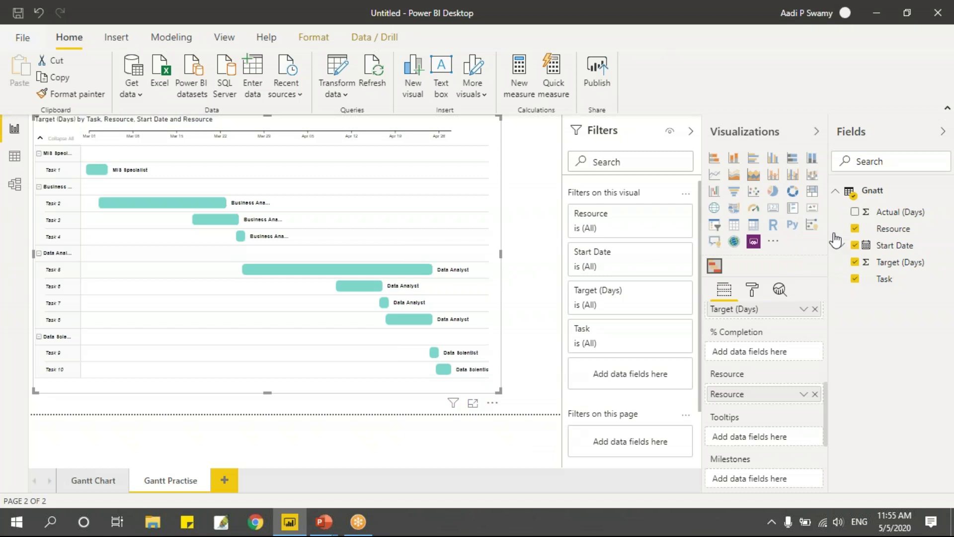
left_click(483, 98)
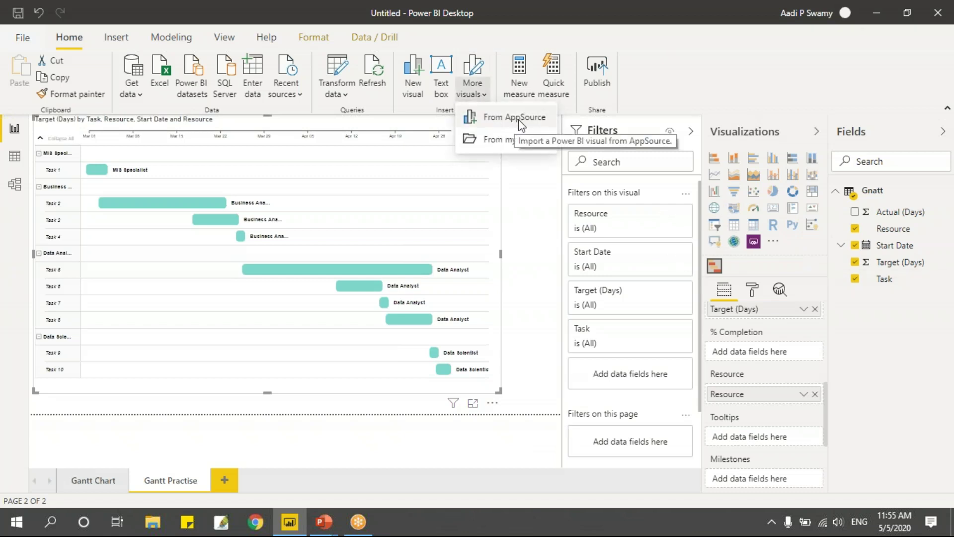
left_click(751, 269)
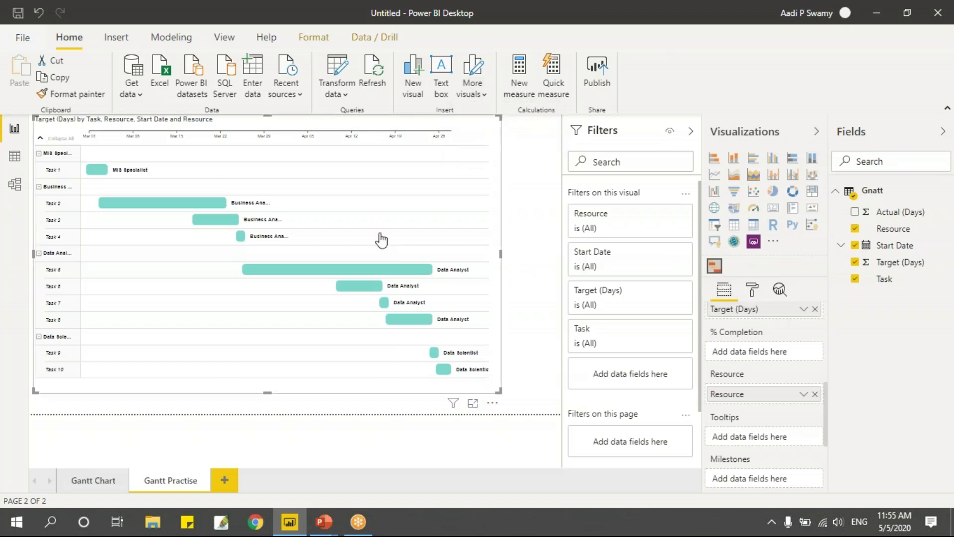